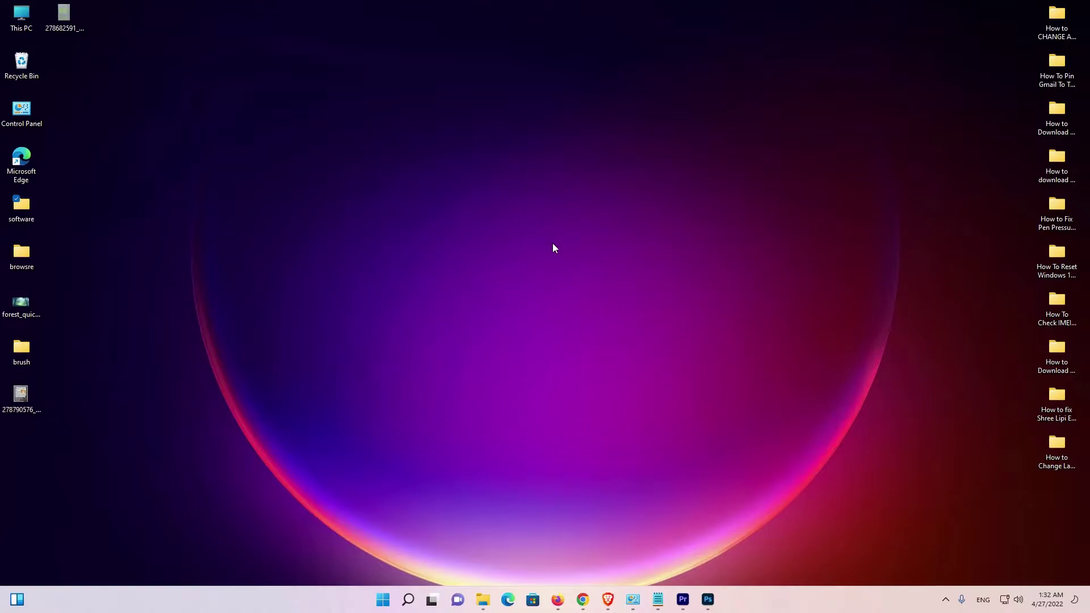
Step: Download the HP Laserjet 2015 driver folder from MEGA as a single zip
{"action": "left_click", "coordinate": [583, 600]}
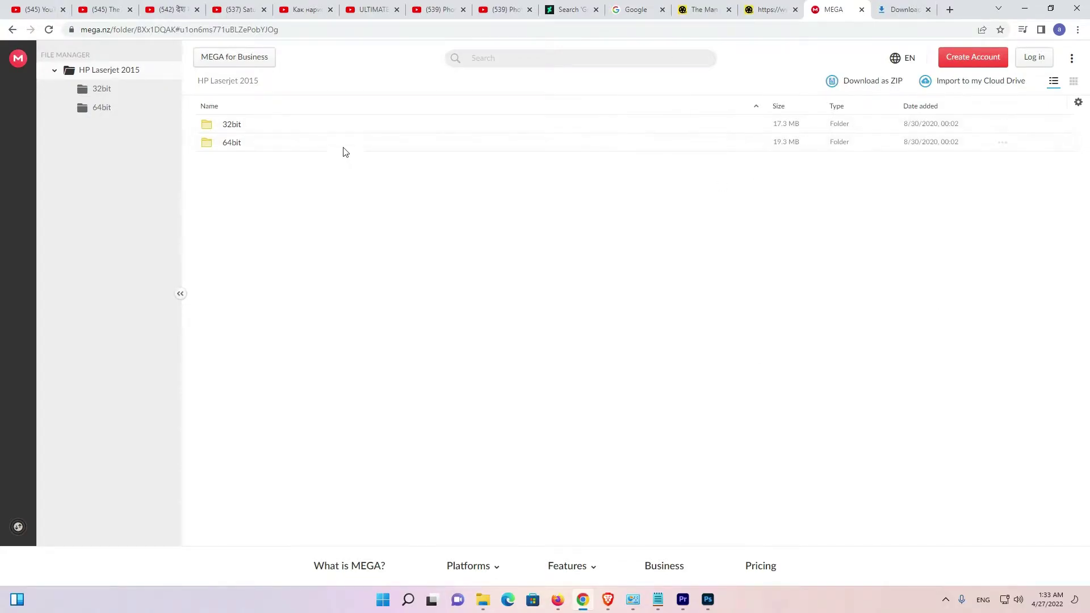
{"action": "left_click", "coordinate": [863, 86]}
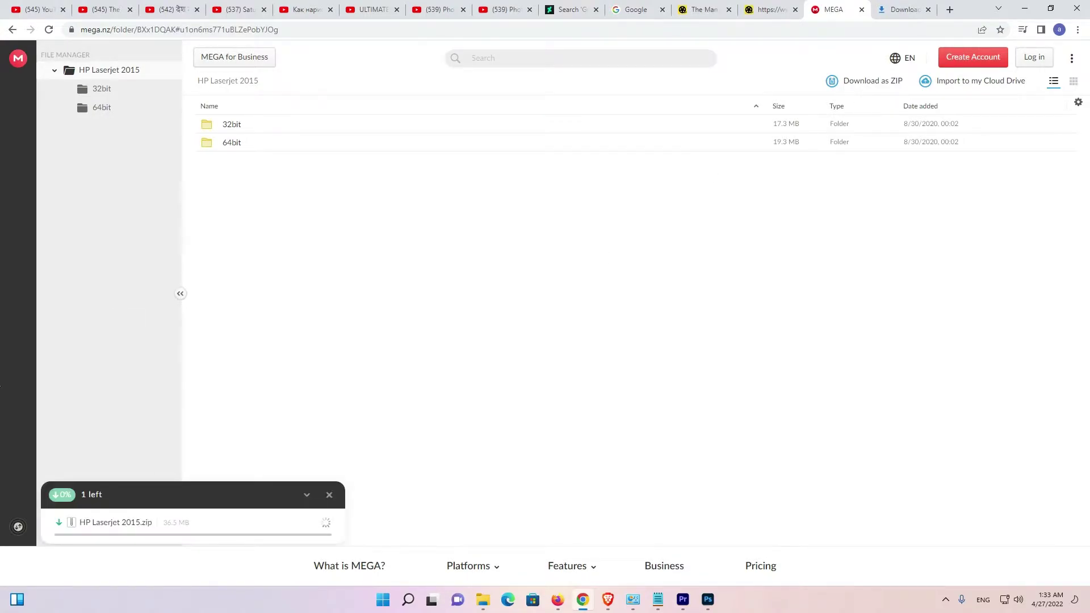
{"action": "mouse_move", "coordinate": [171, 489]}
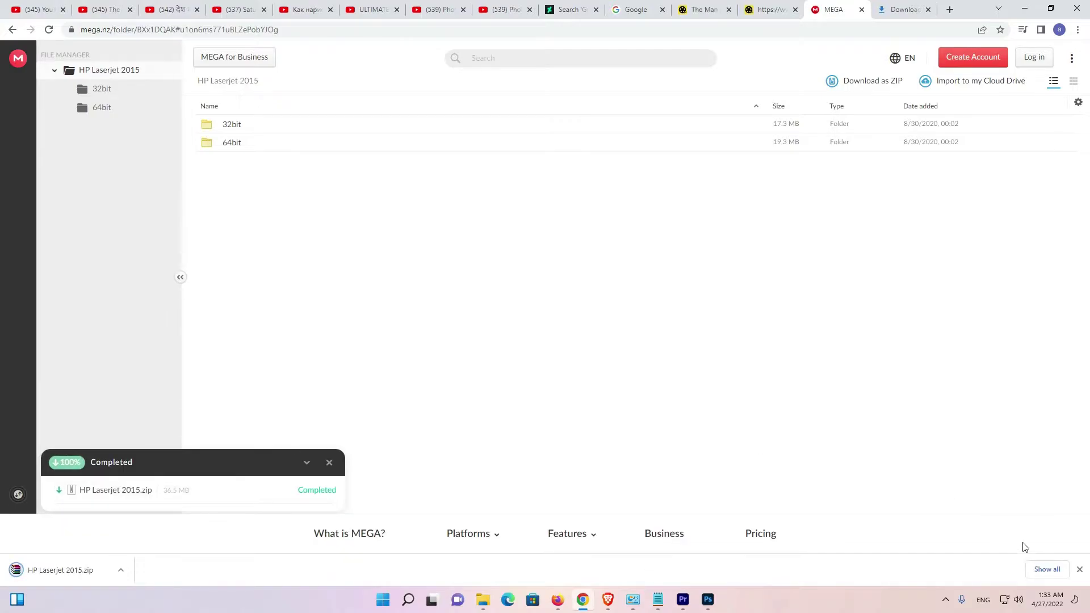
Step: Reveal the downloaded zip in its folder and move it onto the desktop
{"action": "left_click", "coordinate": [1048, 570]}
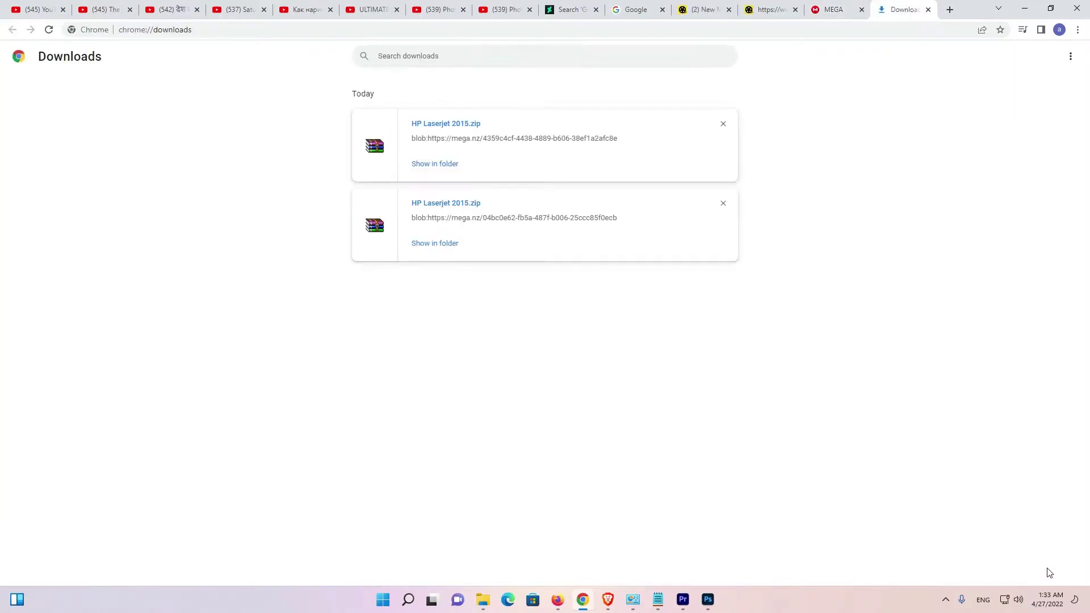
{"action": "left_click", "coordinate": [426, 165]}
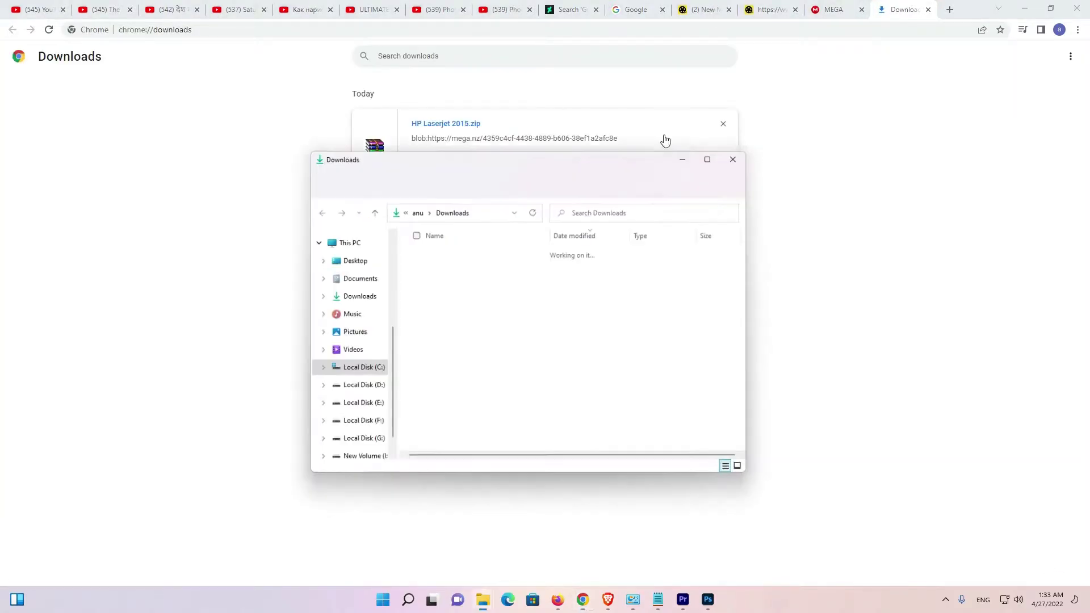
{"action": "left_click", "coordinate": [1024, 9]}
{"action": "left_click_drag", "start_coordinate": [450, 268], "coordinate": [160, 278]}
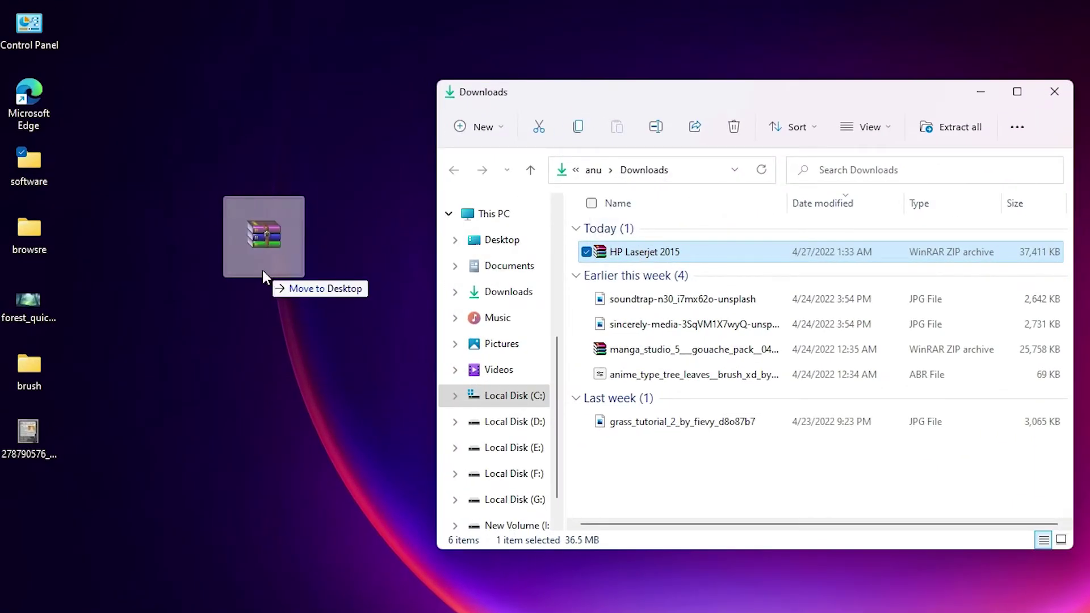
{"action": "left_click", "coordinate": [1055, 91]}
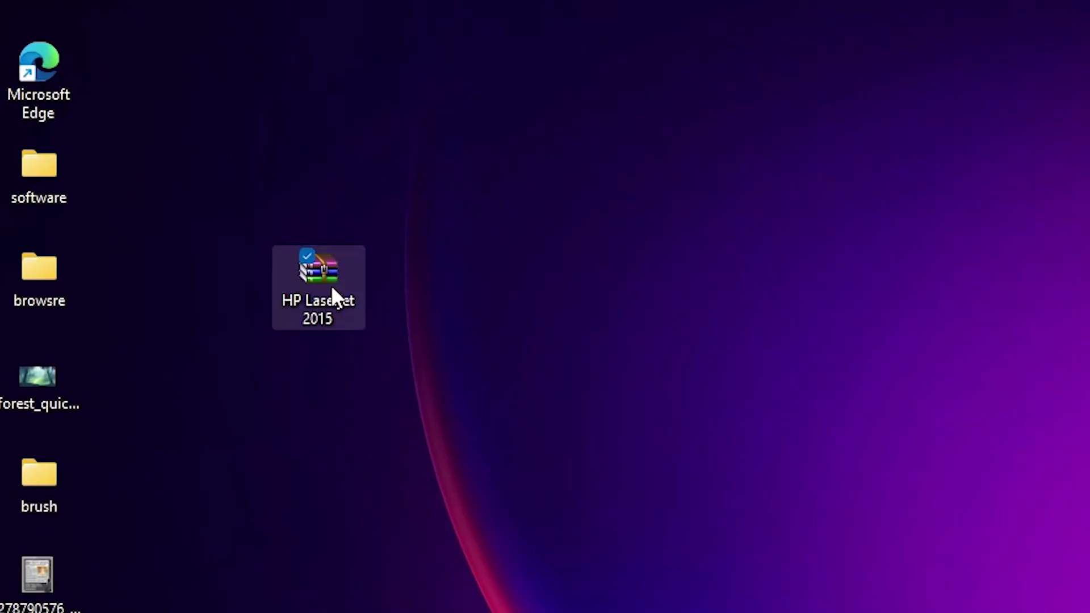
Step: Extract the HP Laserjet 2015 zip with WinRAR into a desktop folder
{"action": "right_click", "coordinate": [316, 282]}
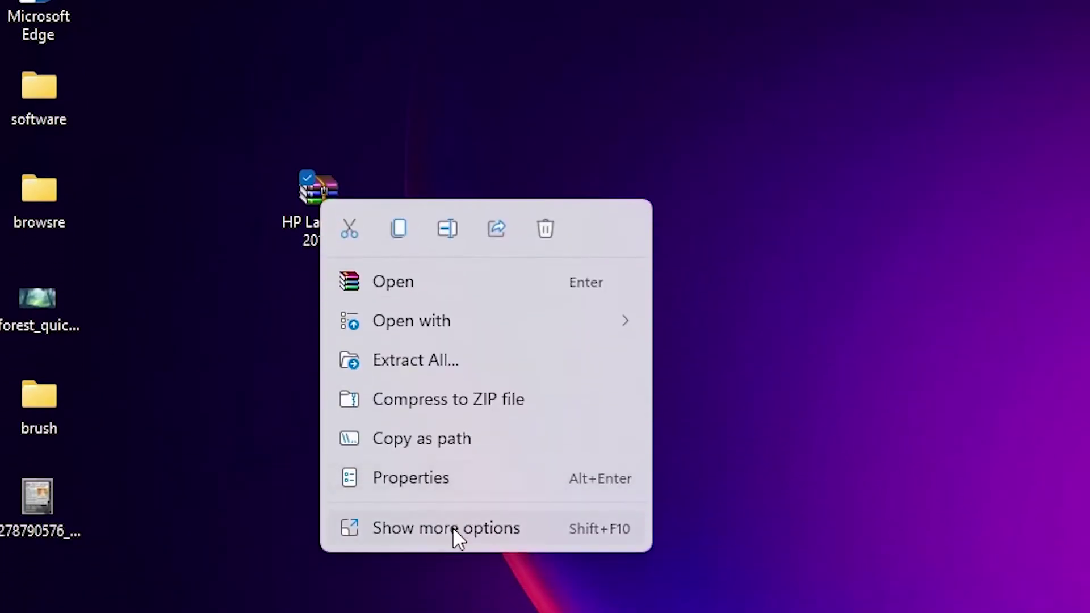
{"action": "left_click", "coordinate": [453, 527]}
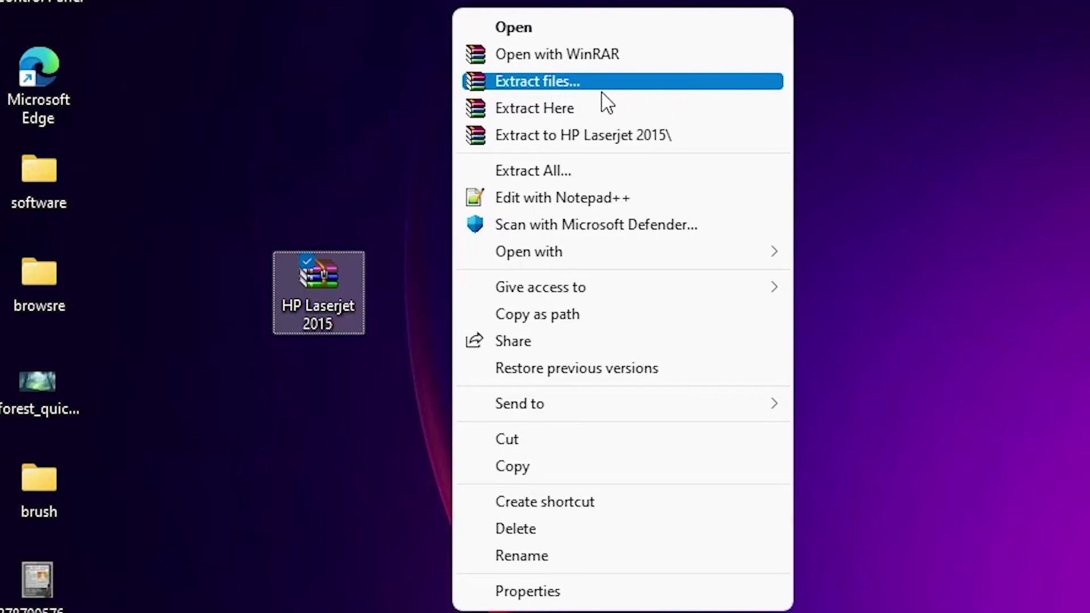
{"action": "left_click", "coordinate": [602, 93]}
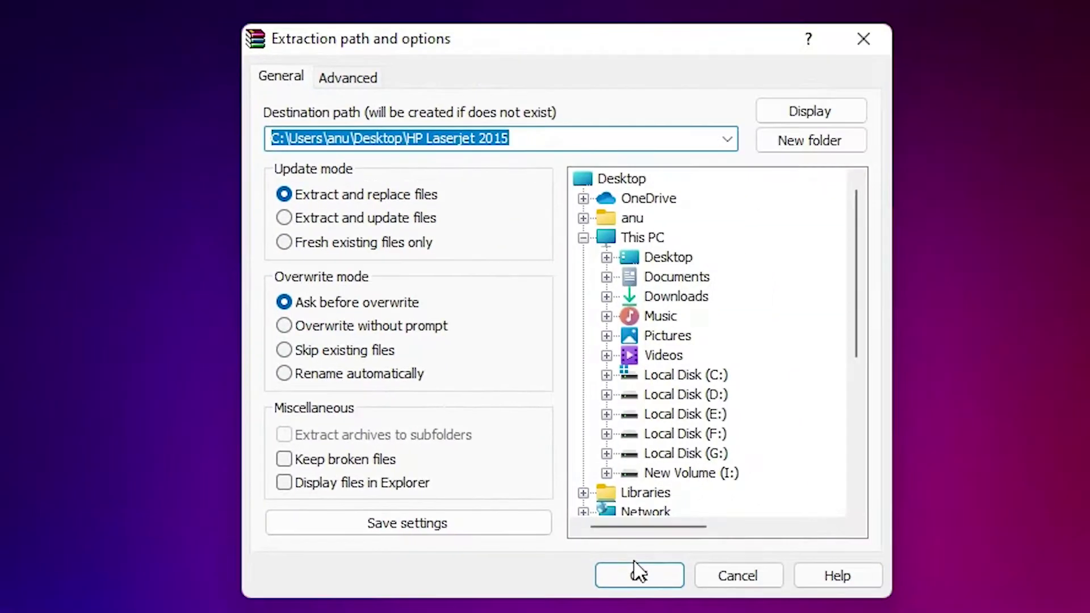
{"action": "left_click", "coordinate": [638, 572]}
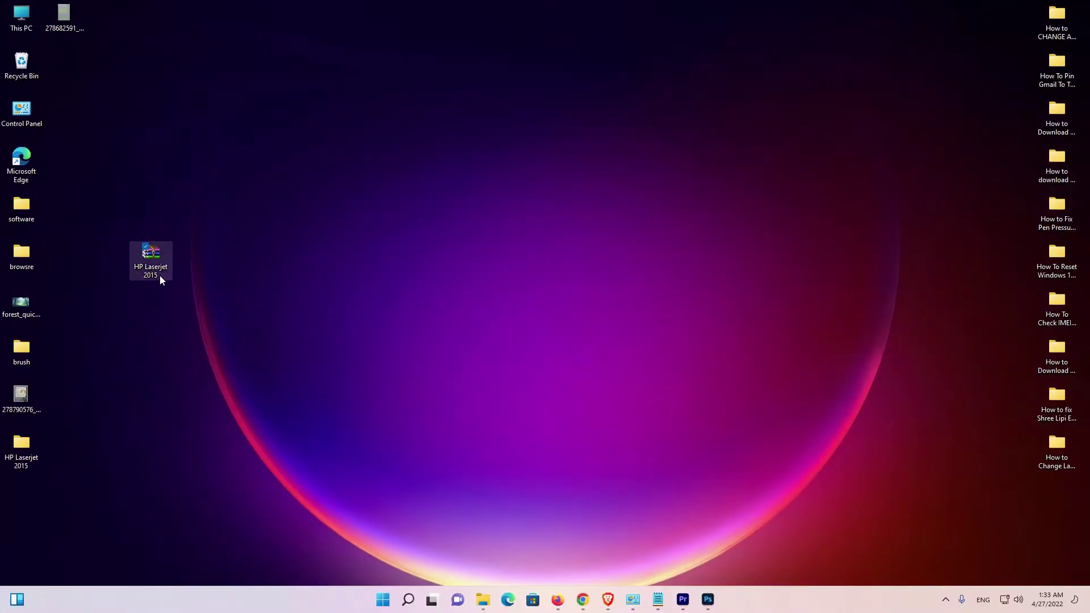
Step: Browse into the extracted HP Laserjet 2015 folder down to its 64bit driver folder
{"action": "left_click_drag", "start_coordinate": [26, 448], "coordinate": [102, 303]}
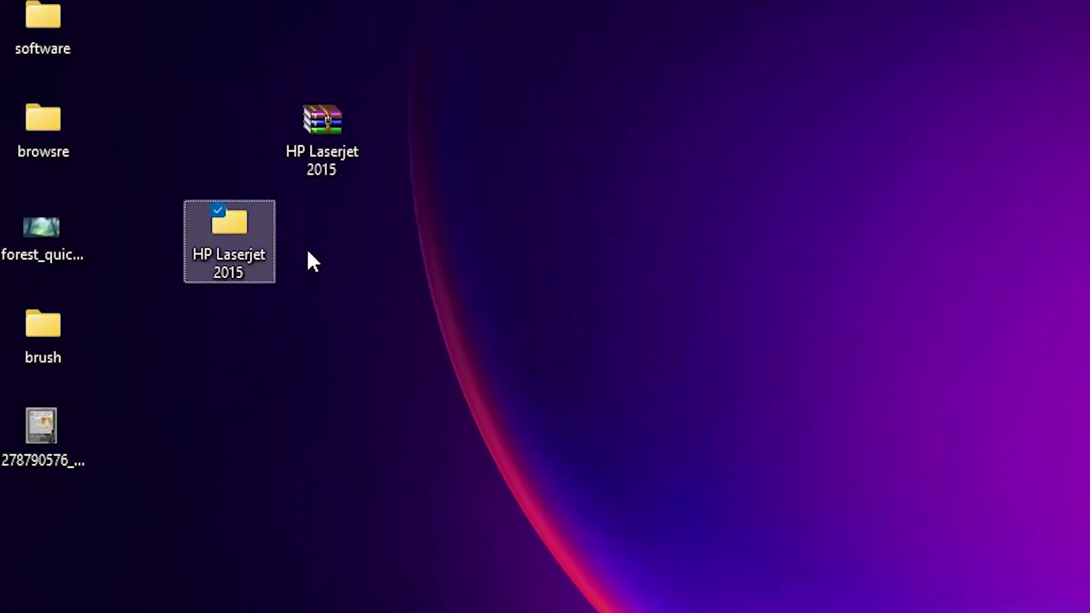
{"action": "double_click", "coordinate": [205, 258]}
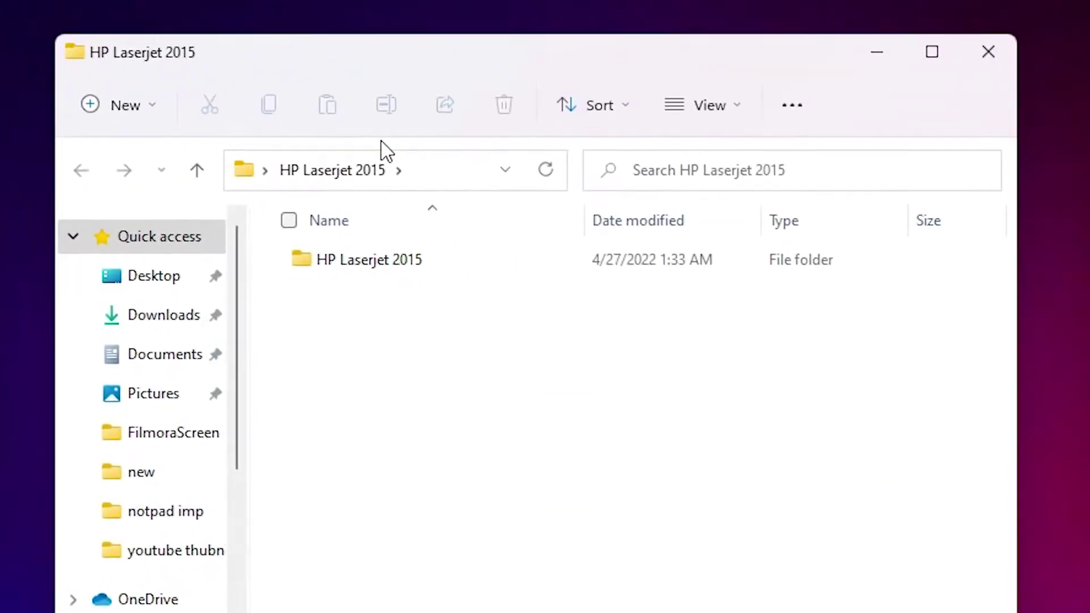
{"action": "double_click", "coordinate": [365, 269]}
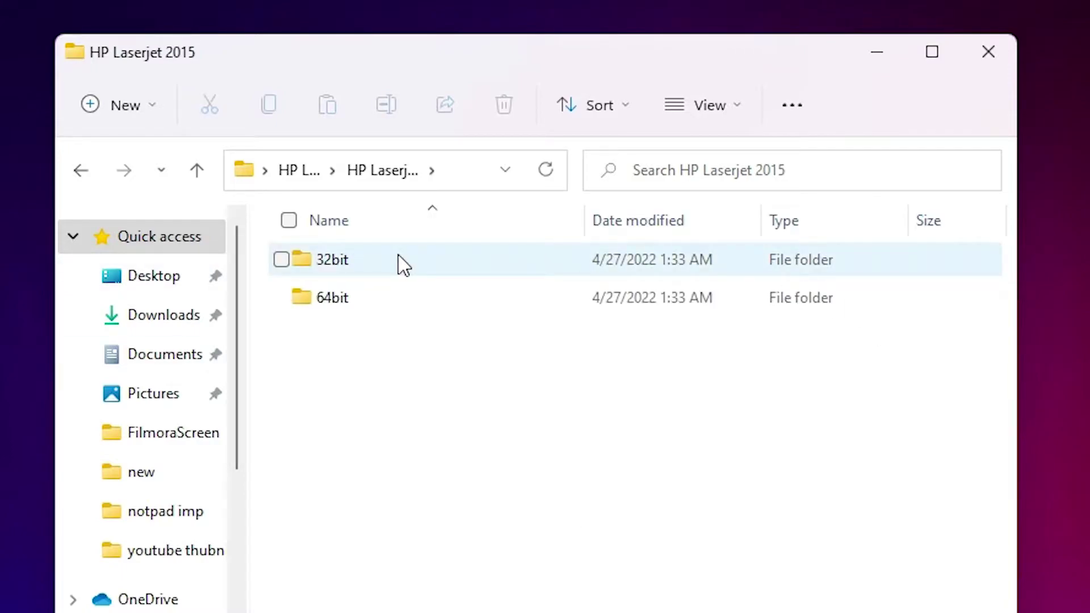
{"action": "left_click", "coordinate": [345, 303]}
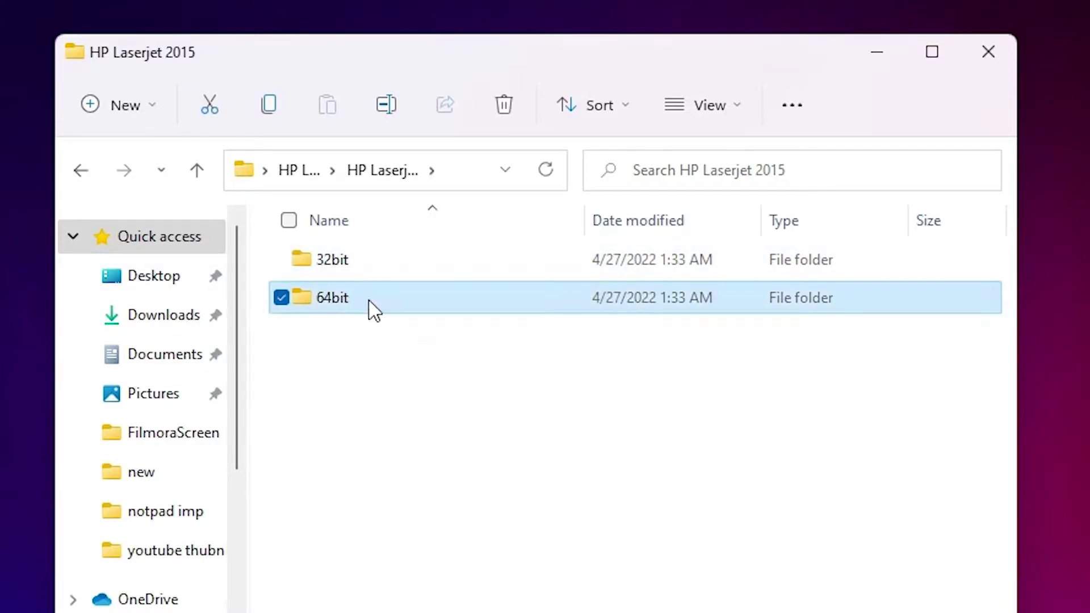
{"action": "double_click", "coordinate": [487, 309]}
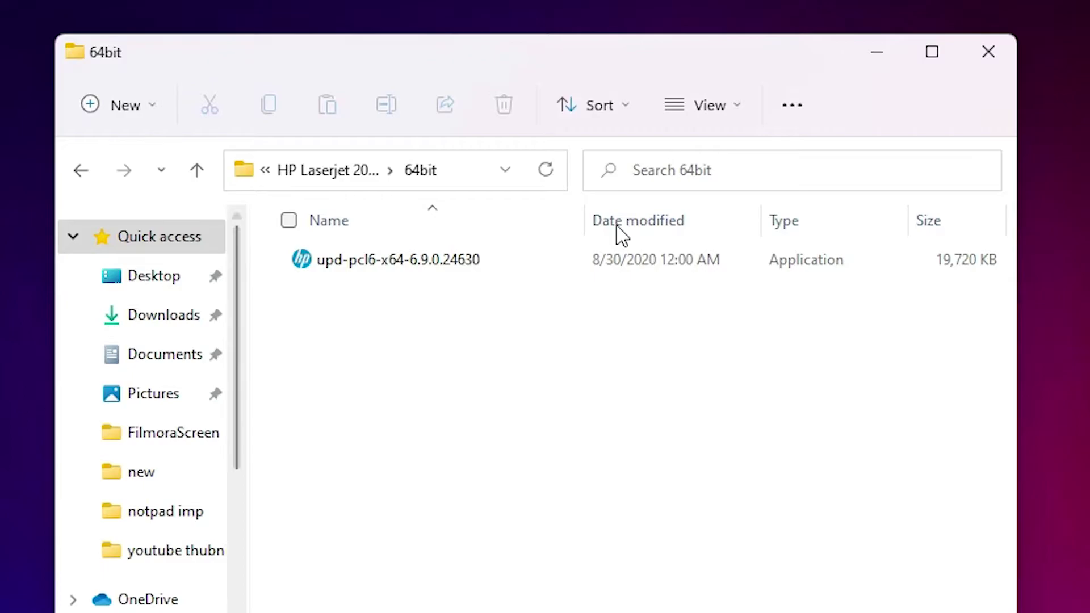
Step: Launch the upd-pcl6-x64-6.9.0.24630 self-extractor and unzip the driver files
{"action": "left_click", "coordinate": [402, 273]}
{"action": "double_click", "coordinate": [403, 273]}
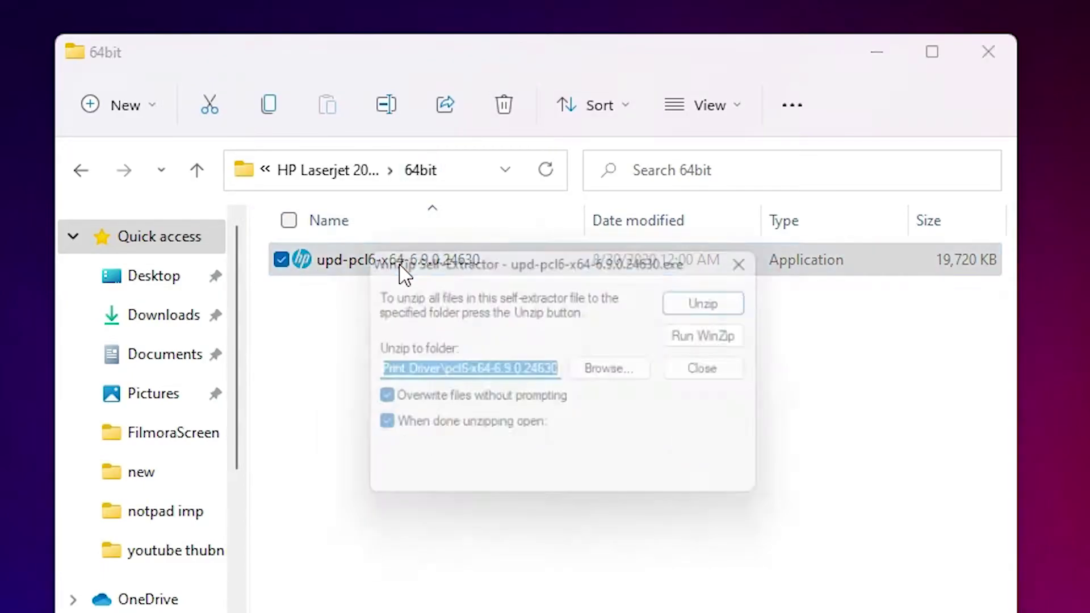
{"action": "left_click", "coordinate": [766, 309]}
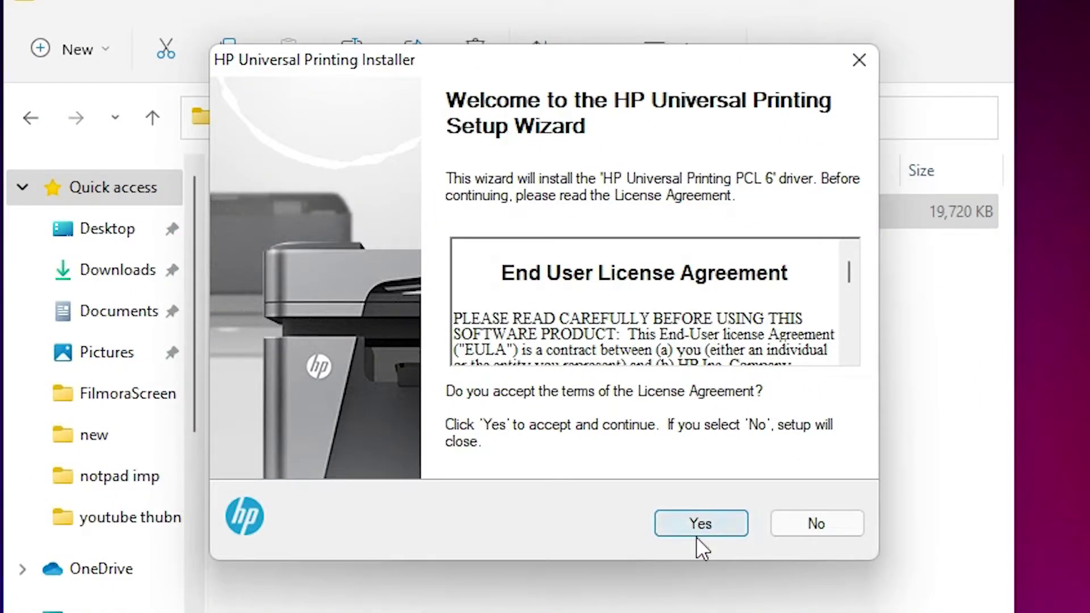
Step: Accept the license and start installing in Traditional Mode
{"action": "left_click", "coordinate": [695, 525]}
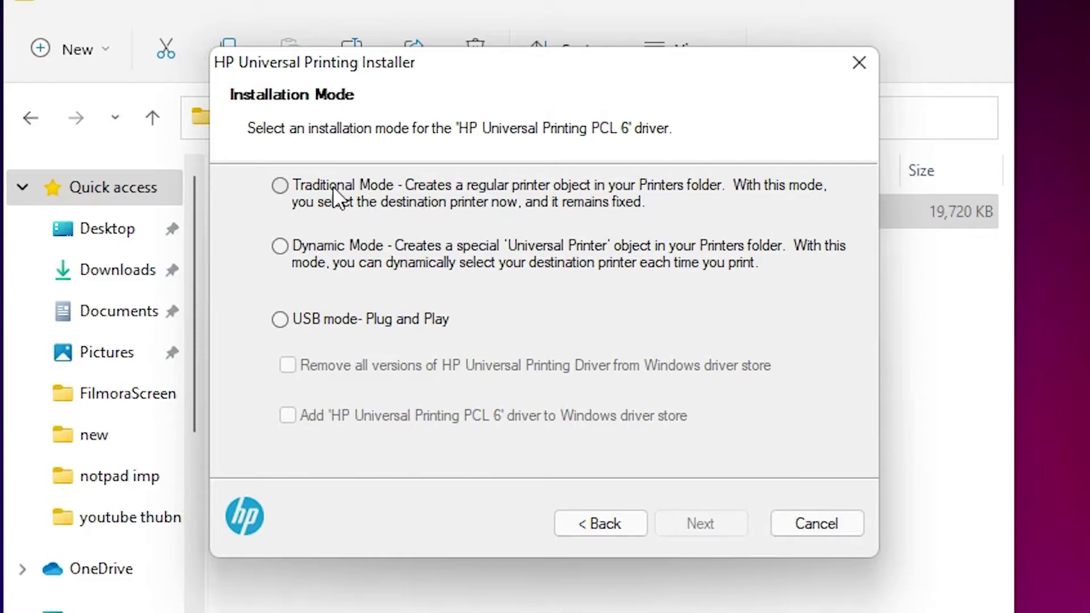
{"action": "left_click", "coordinate": [279, 185]}
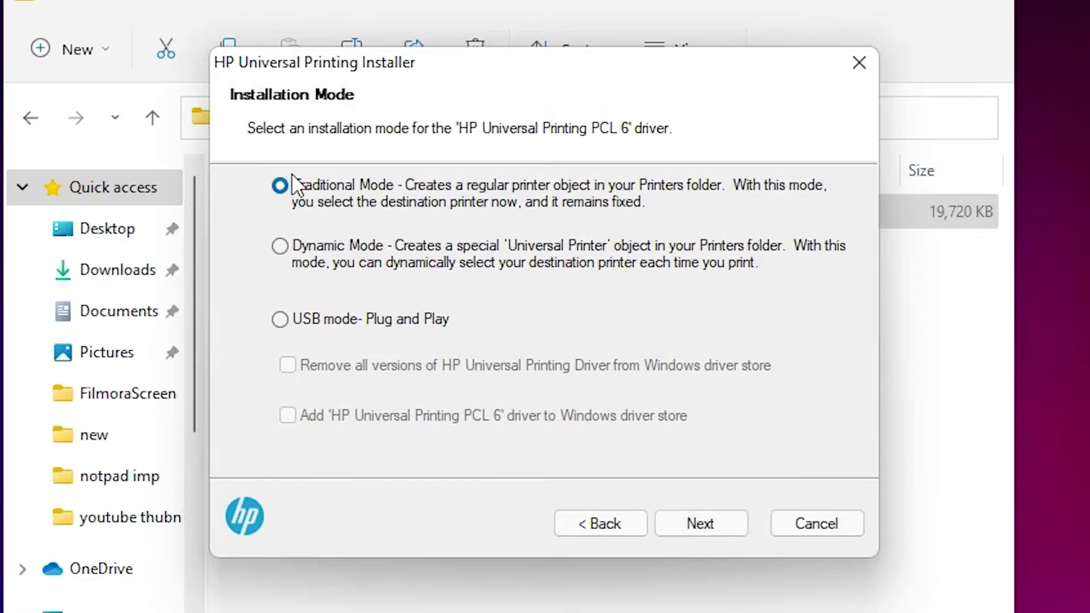
{"action": "left_click", "coordinate": [706, 529]}
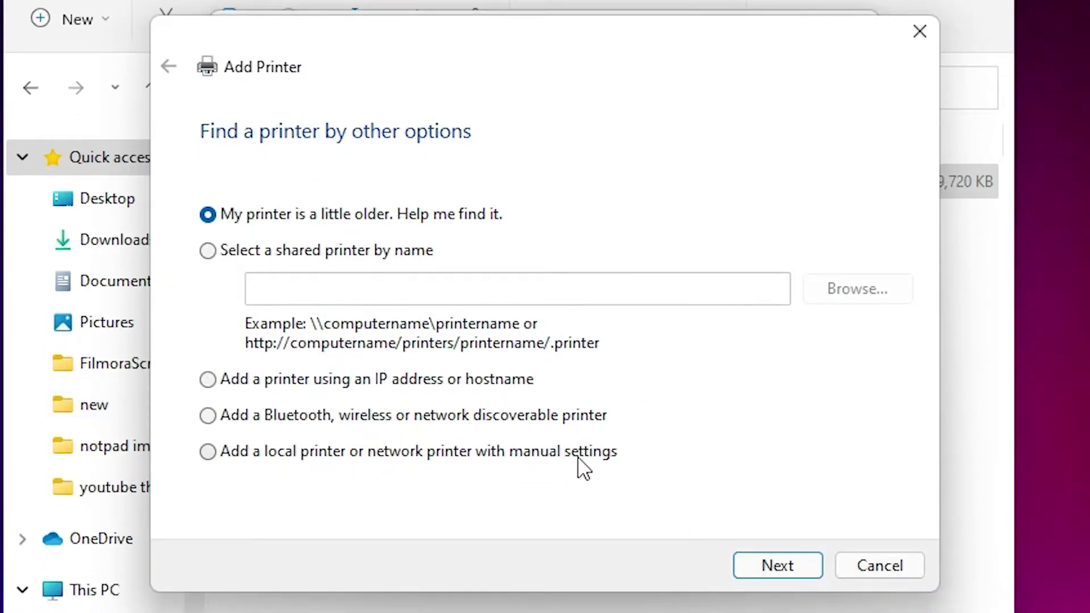
Step: Add a local printer with manual settings on the existing USB001 virtual USB port
{"action": "left_click", "coordinate": [230, 456]}
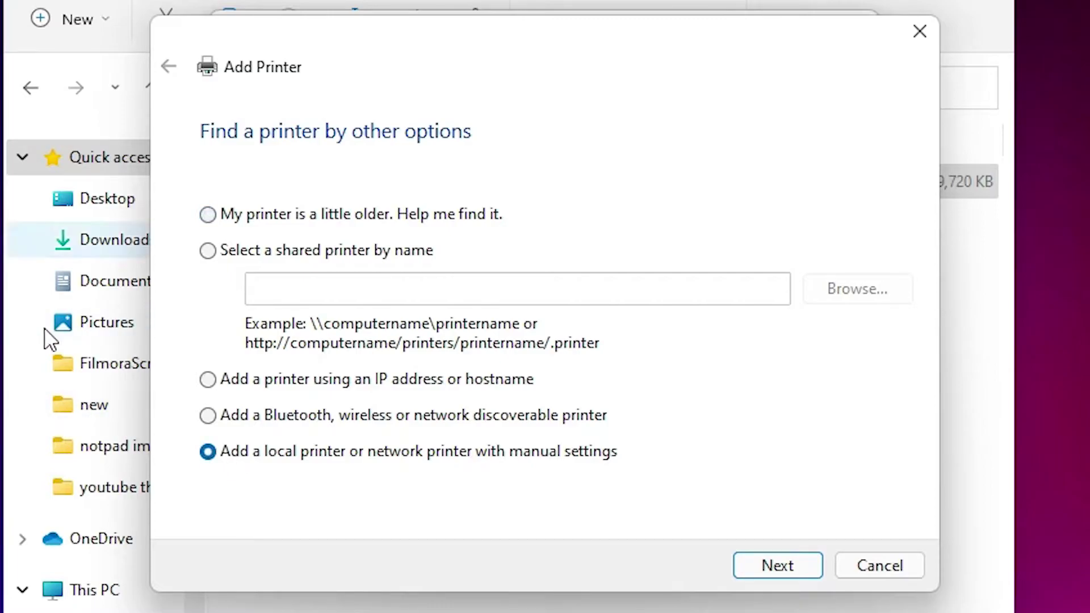
{"action": "left_click", "coordinate": [801, 567]}
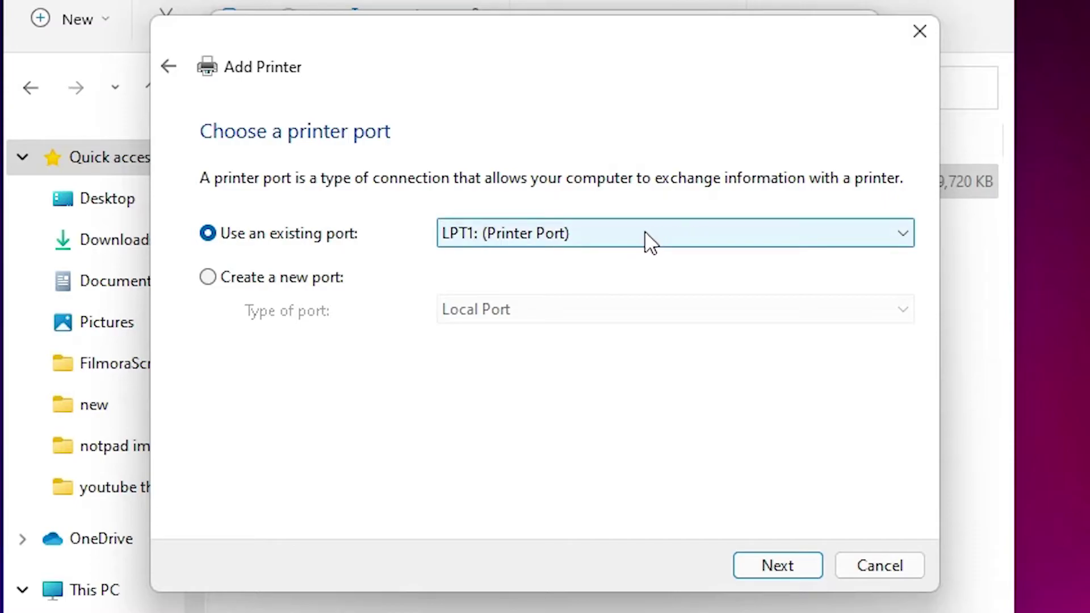
{"action": "left_click", "coordinate": [679, 241]}
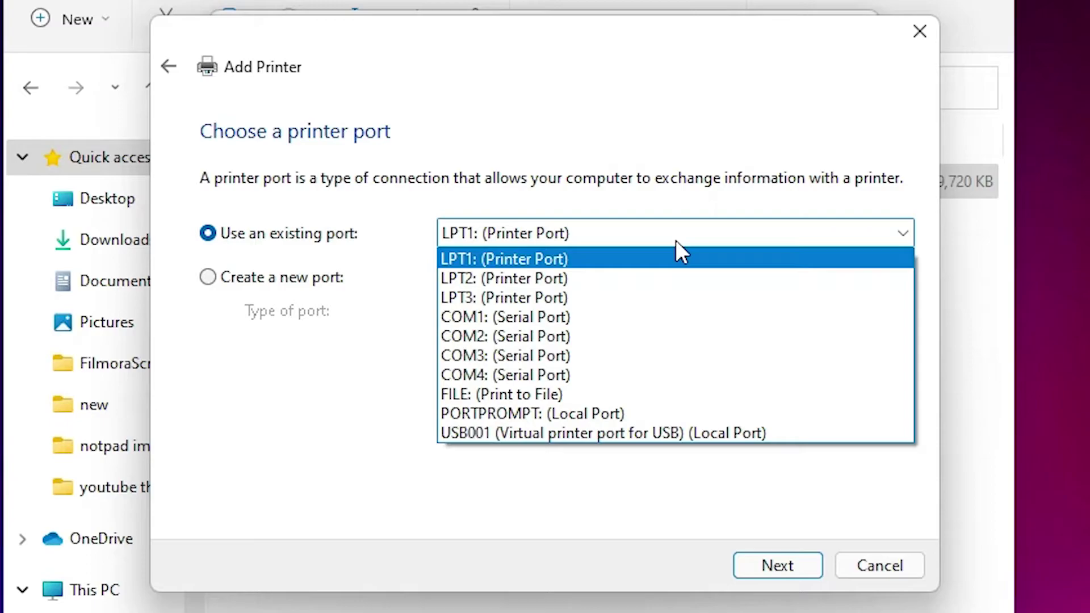
{"action": "left_click", "coordinate": [568, 432]}
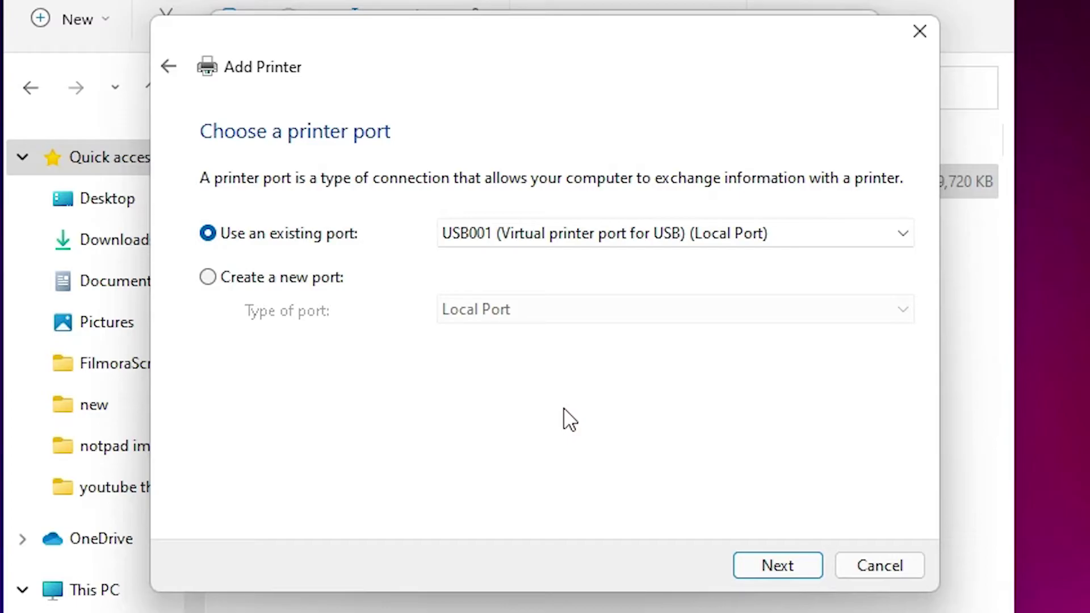
{"action": "left_click", "coordinate": [788, 562]}
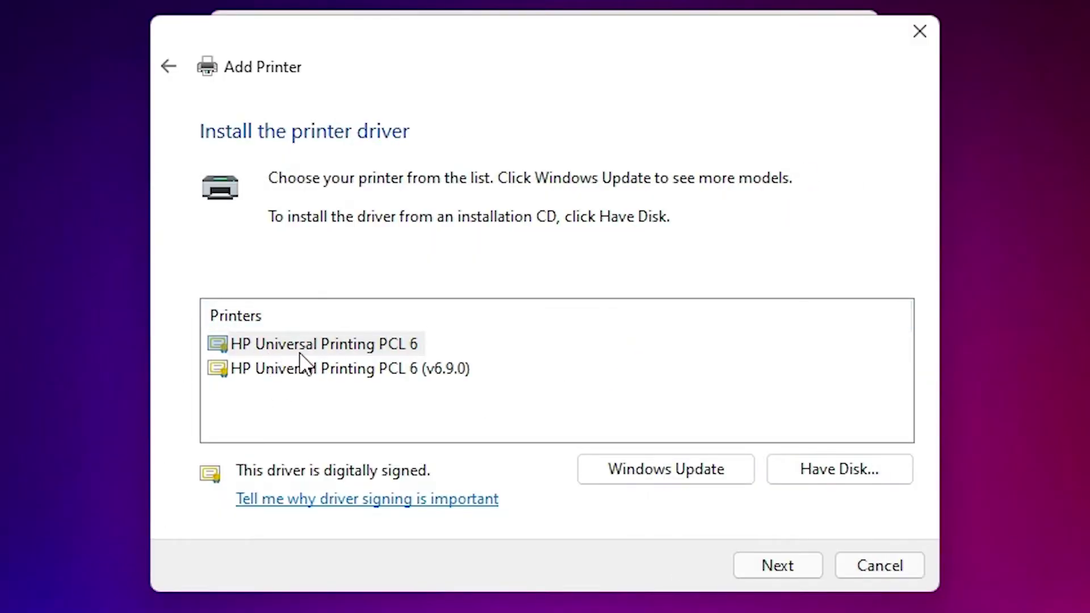
Step: Install the printer as 'Hp LaserJet P2015' with the HP Universal Printing PCL 6 driver
{"action": "left_click", "coordinate": [355, 345]}
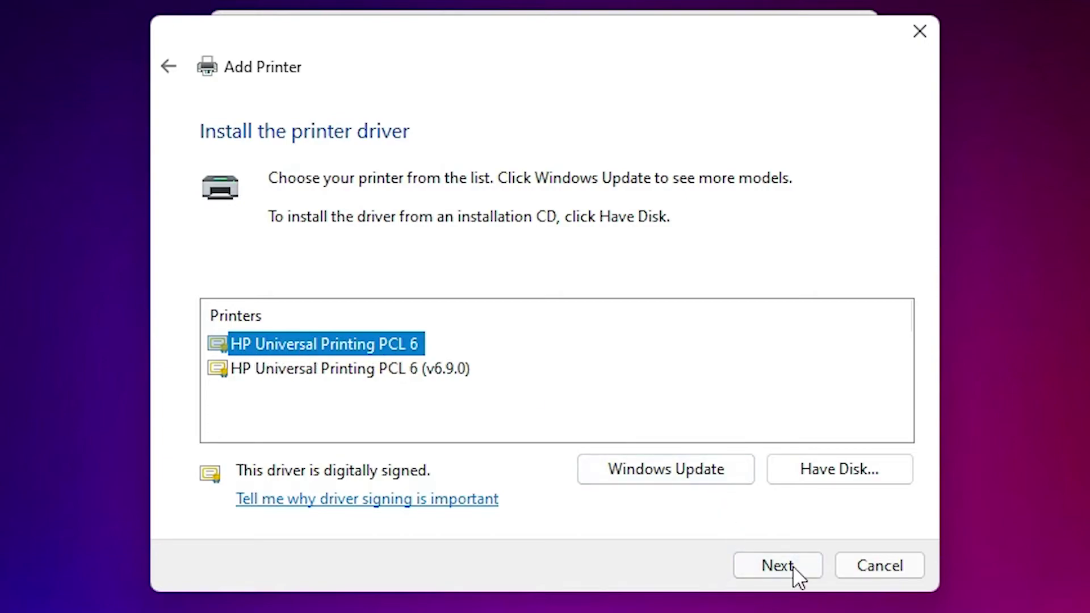
{"action": "left_click", "coordinate": [778, 566]}
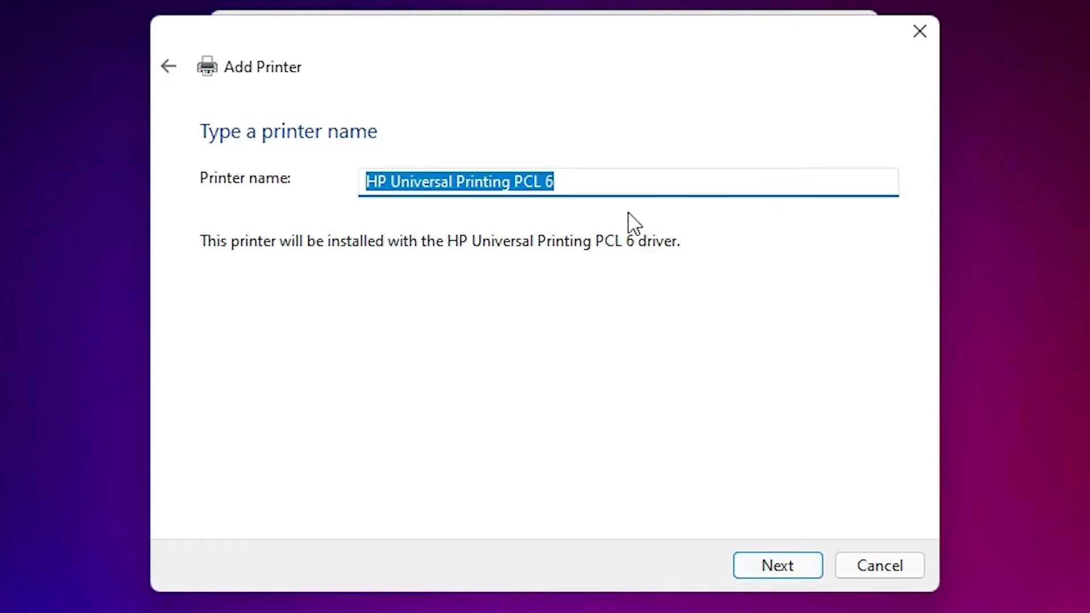
{"action": "type", "text": "Hp LaserJet P2015"}
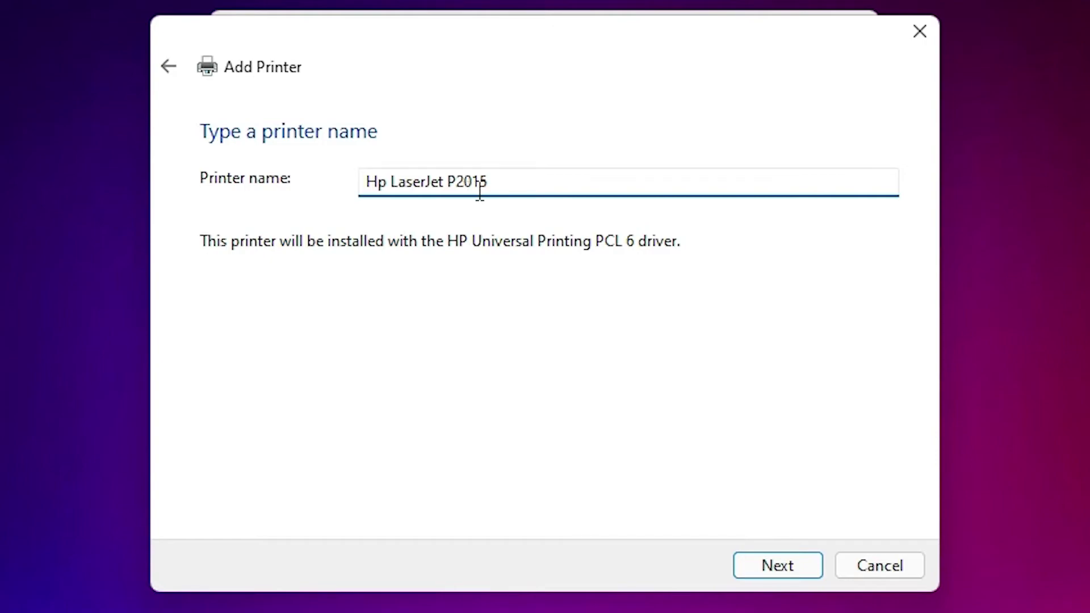
{"action": "left_click", "coordinate": [795, 565]}
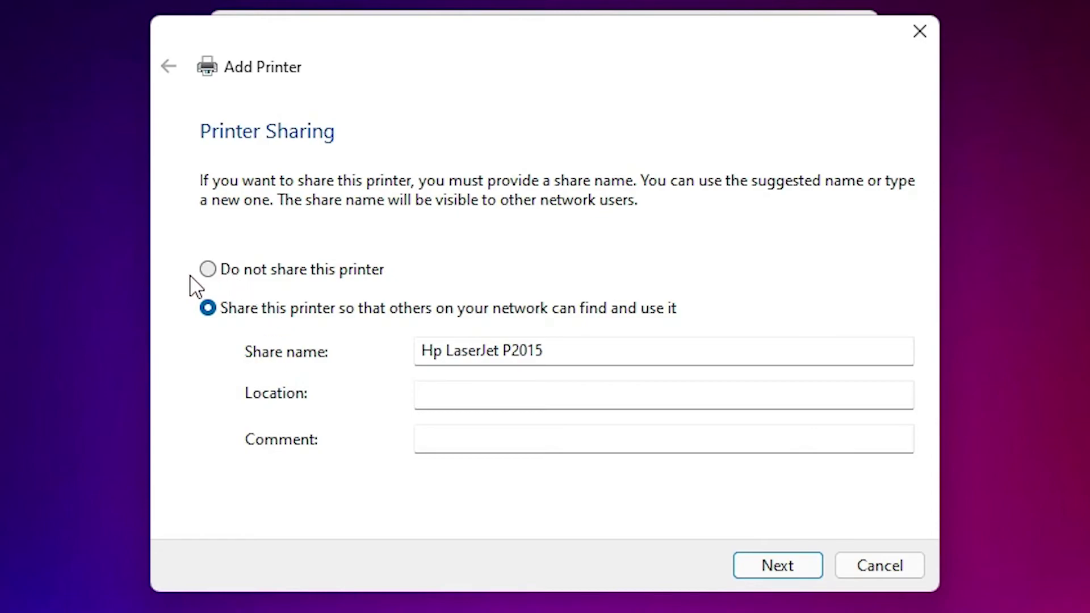
Step: Leave the printer unshared and finish the Add Printer wizard
{"action": "left_click", "coordinate": [214, 273]}
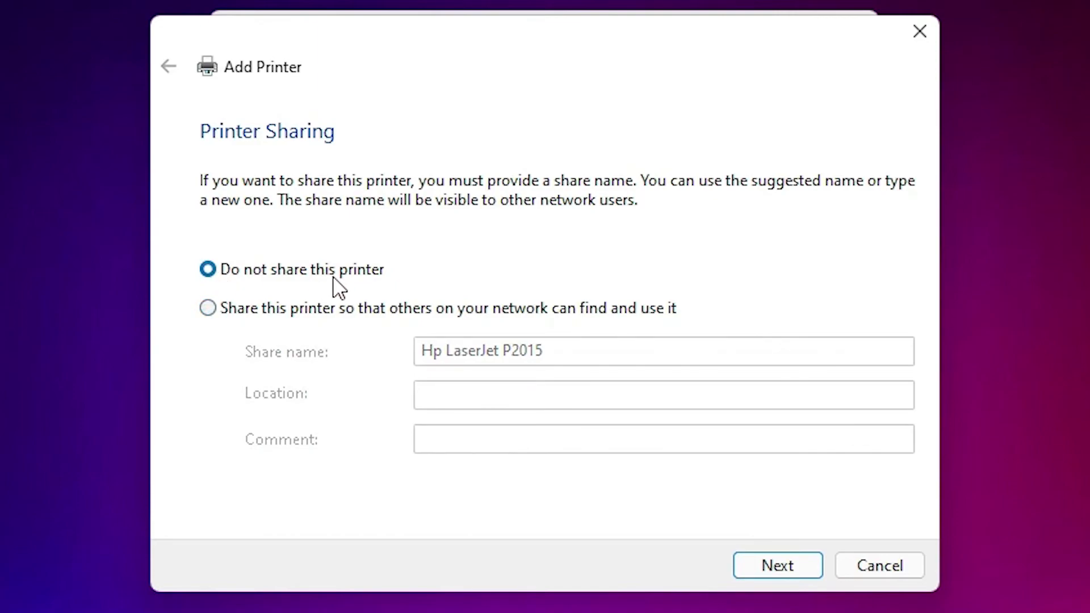
{"action": "left_click", "coordinate": [795, 567]}
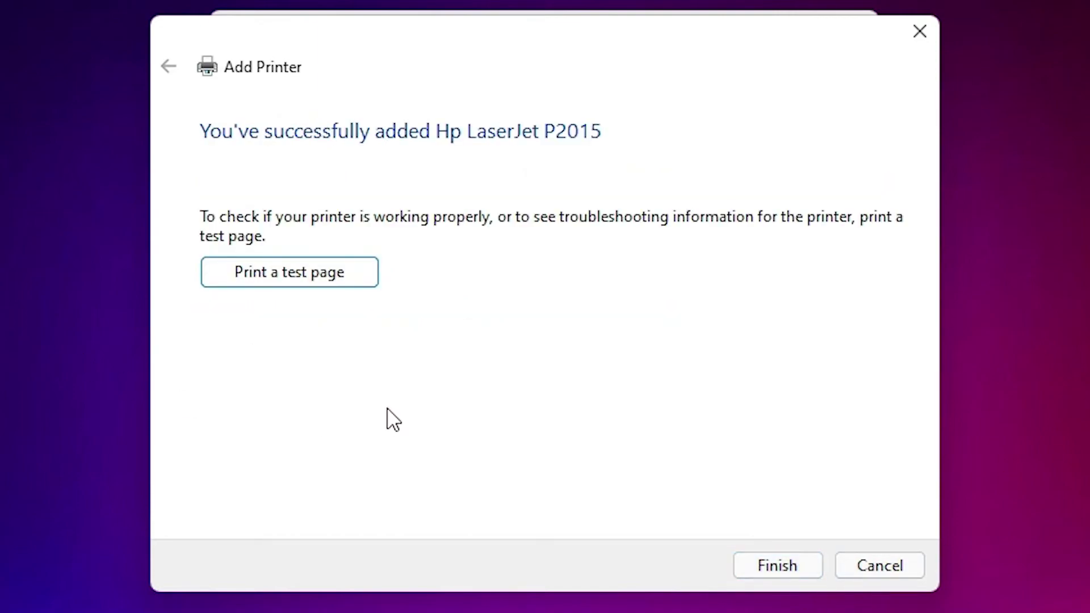
{"action": "left_click", "coordinate": [777, 565]}
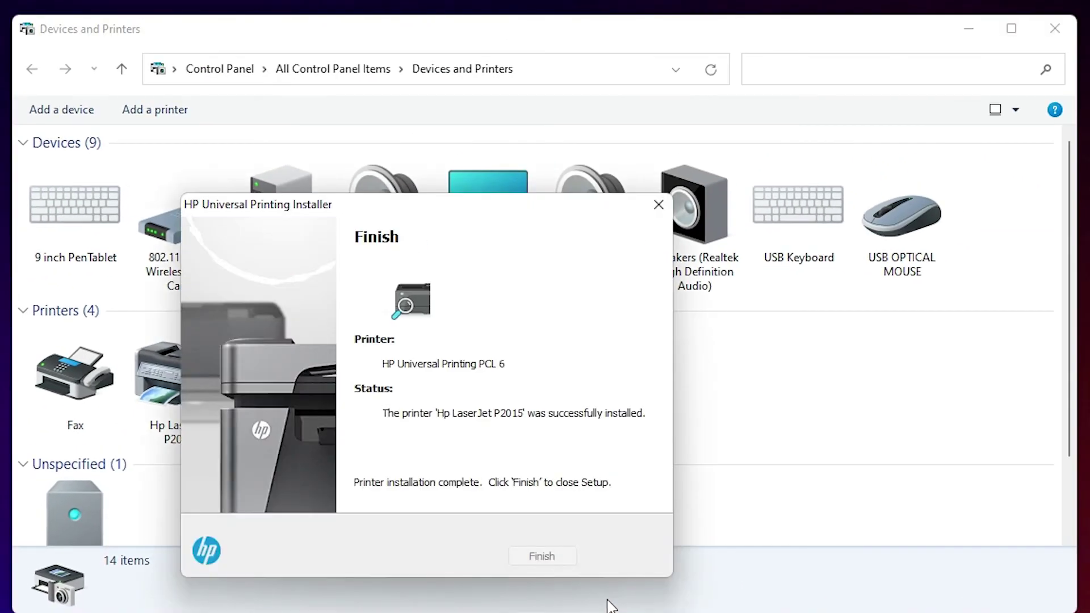
{"action": "left_click", "coordinate": [554, 555]}
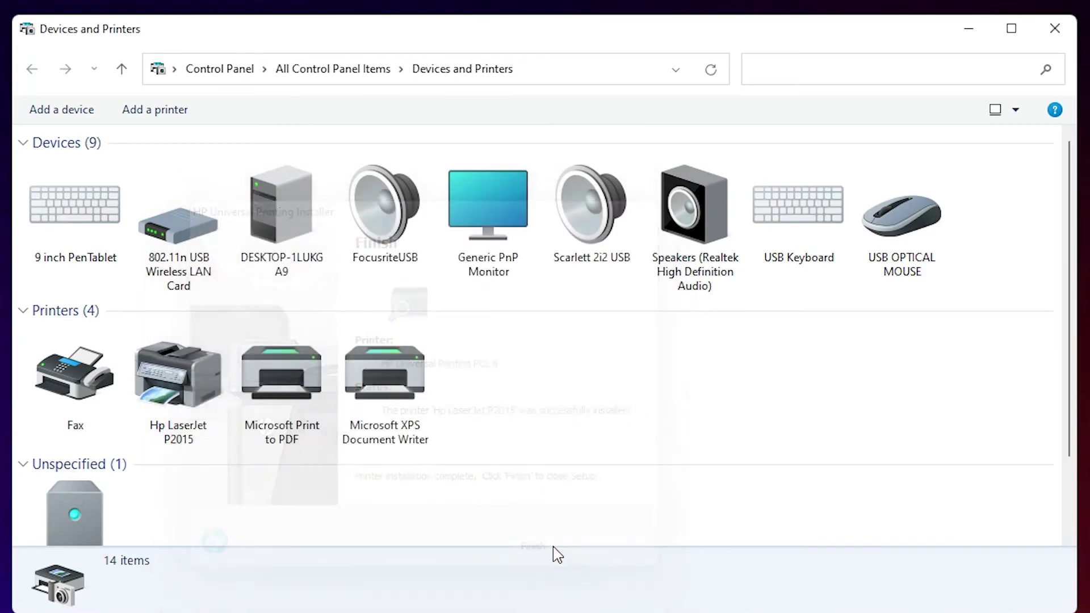